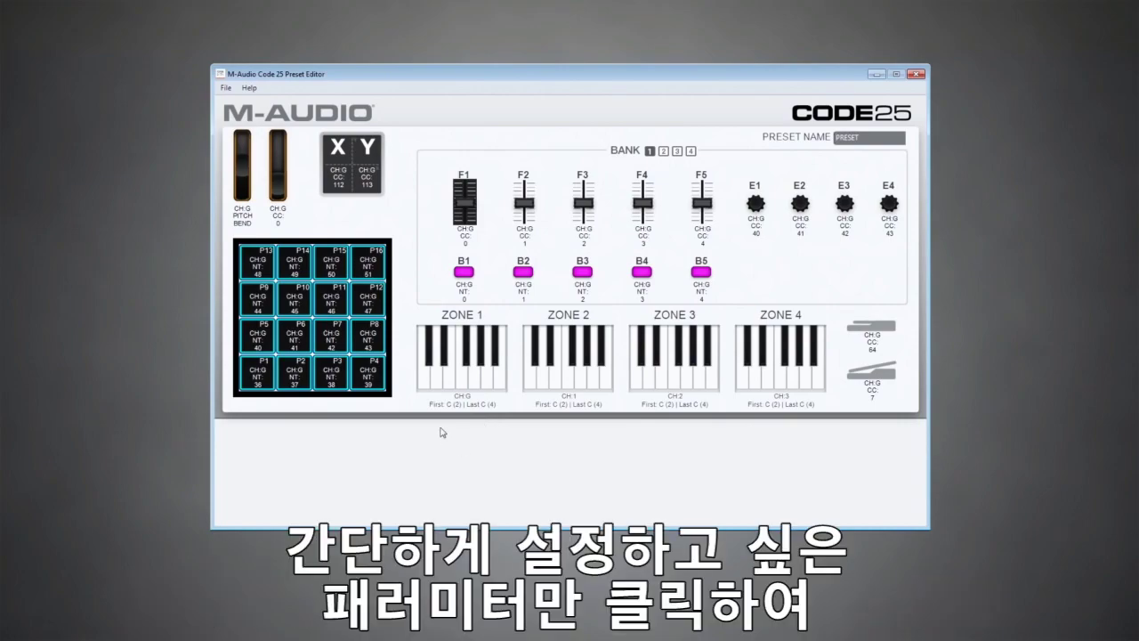
Select fader F1 for editing and rename the preset with a first name.
click(470, 208)
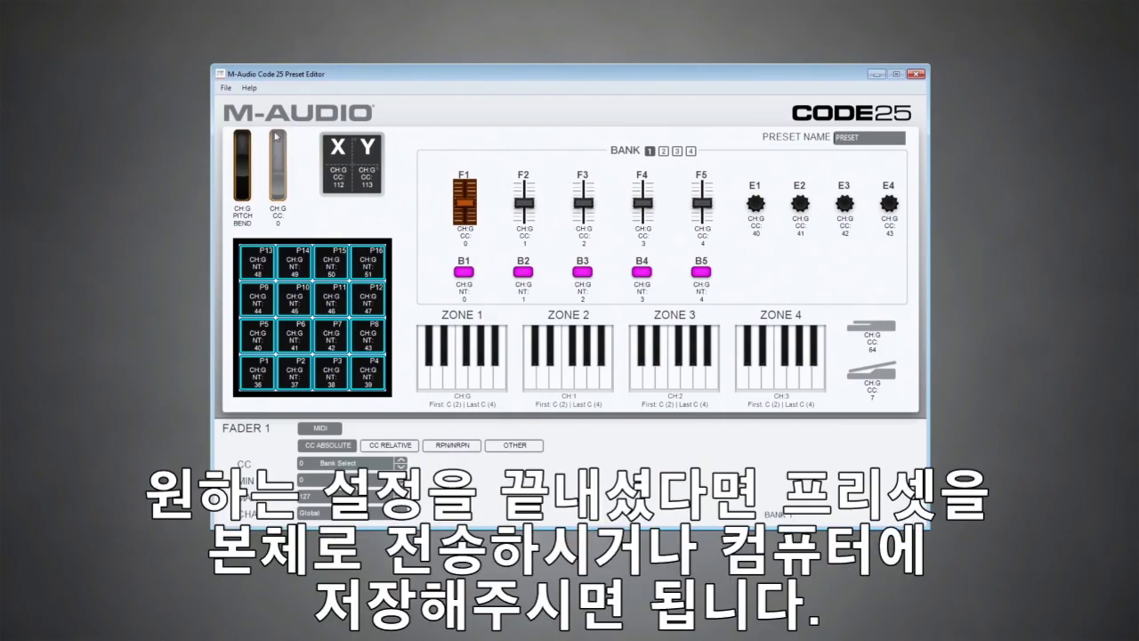
click(224, 89)
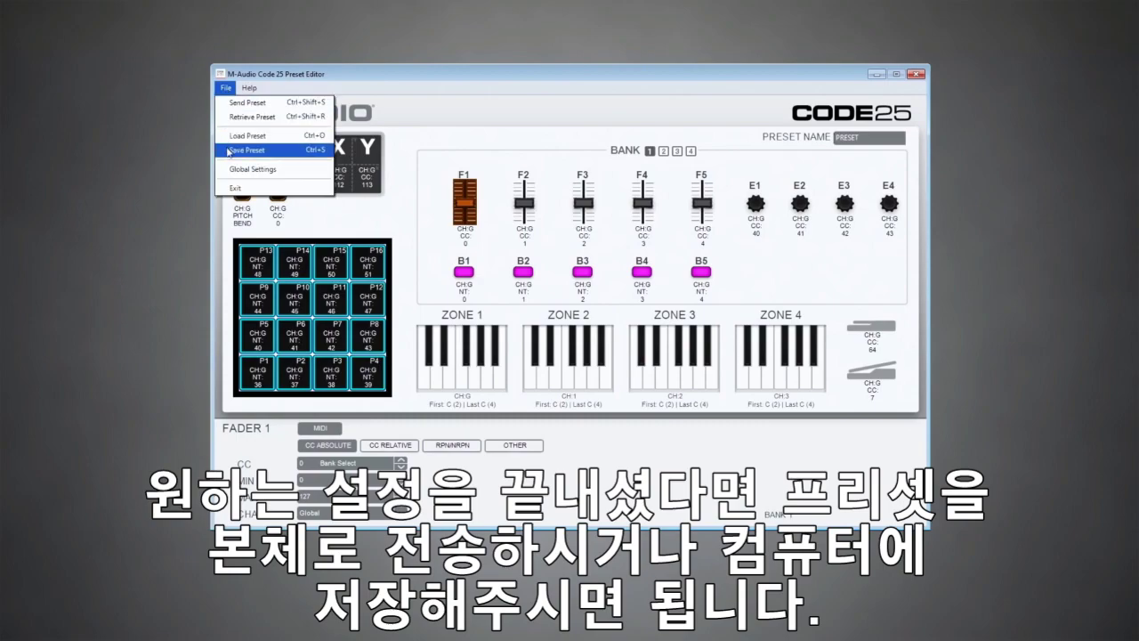
click(658, 442)
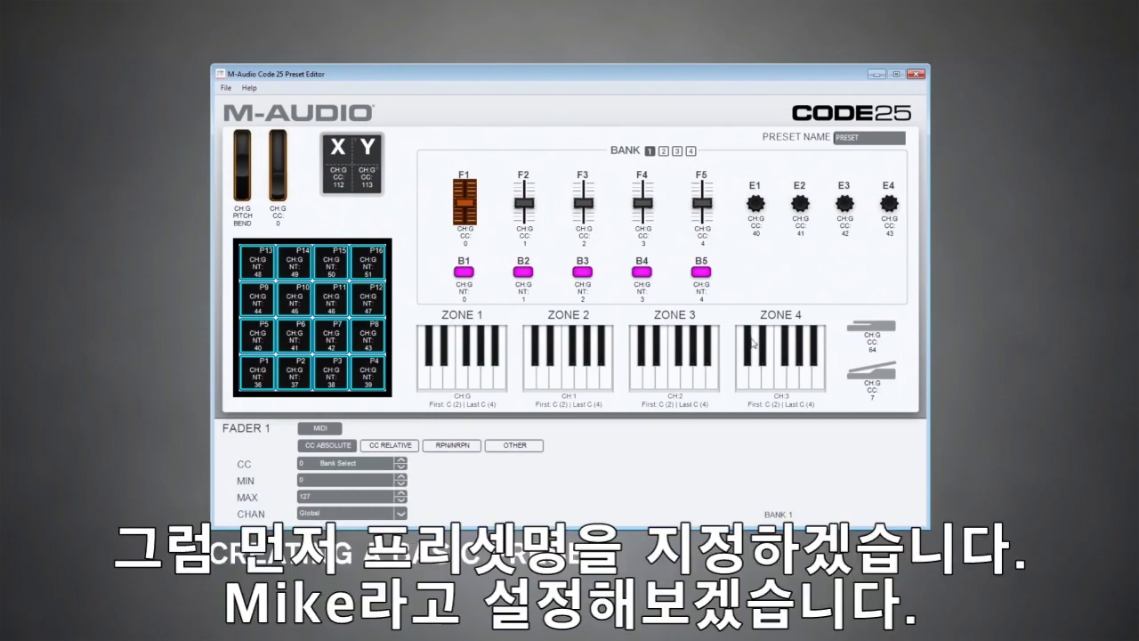
drag(872, 142, 832, 140)
text(MIKE)
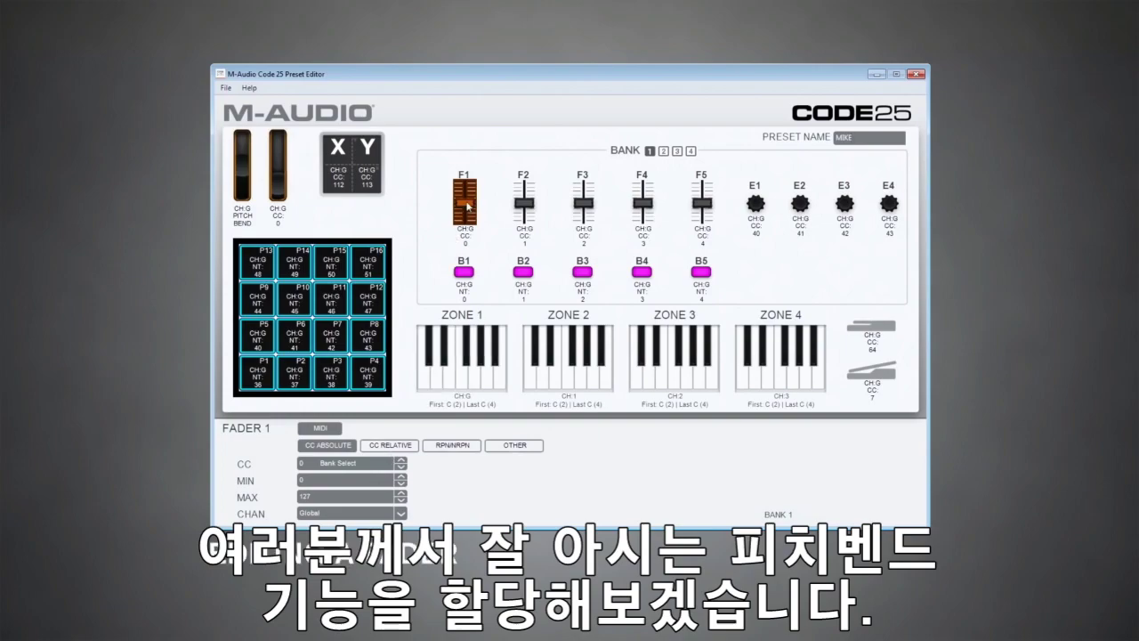
Assign fader F1 to Pitch Bend with a maximum value of 127.
click(513, 448)
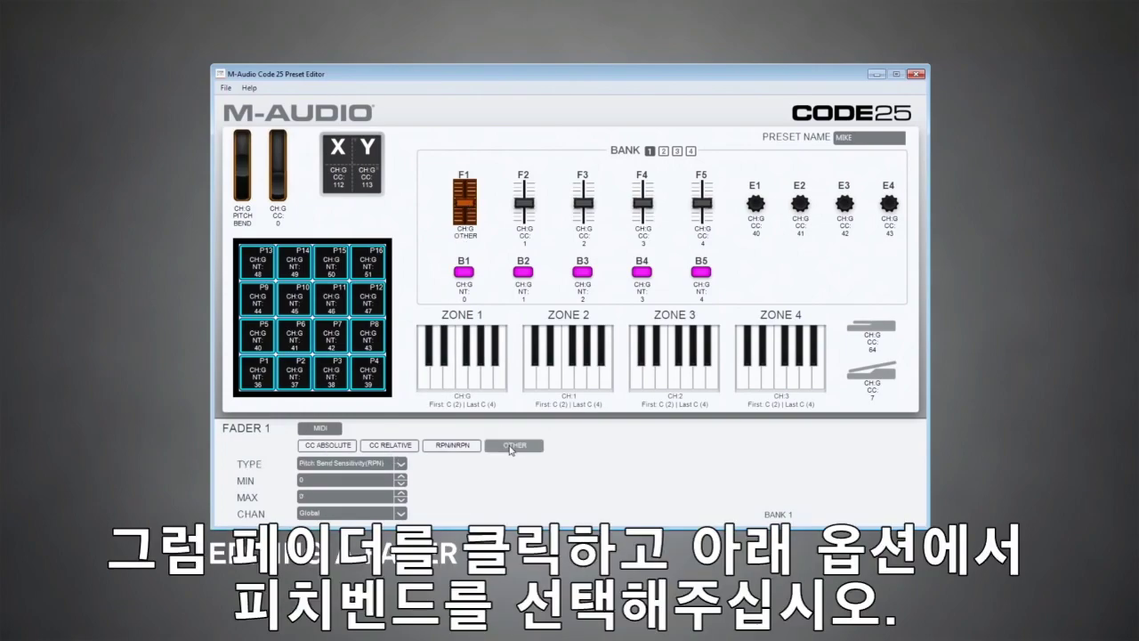
click(400, 464)
click(368, 449)
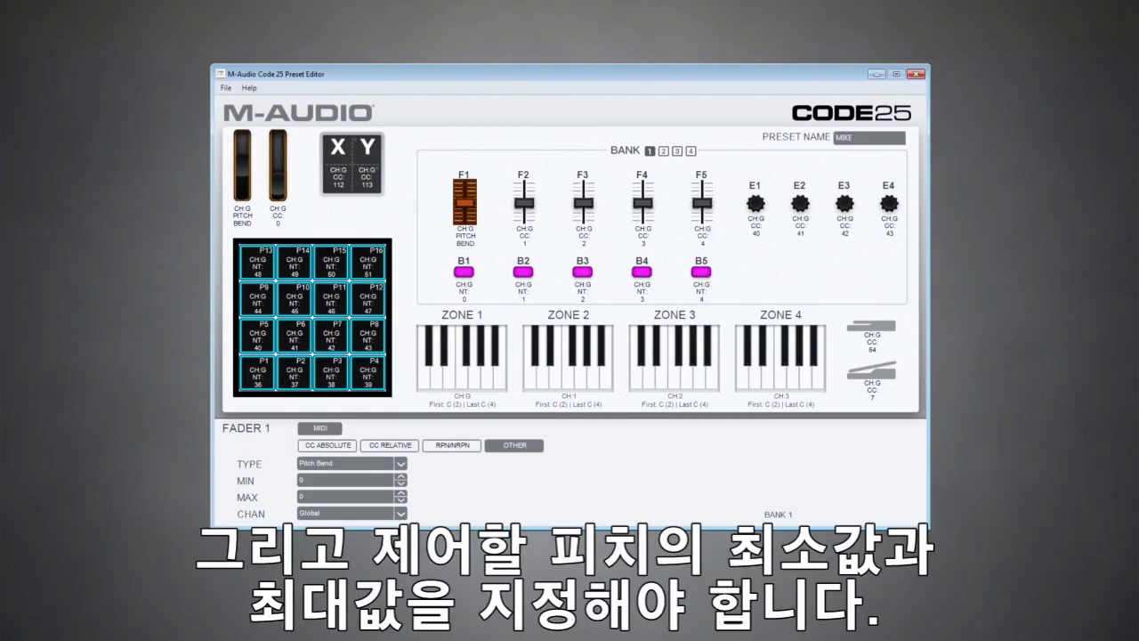
text(127)
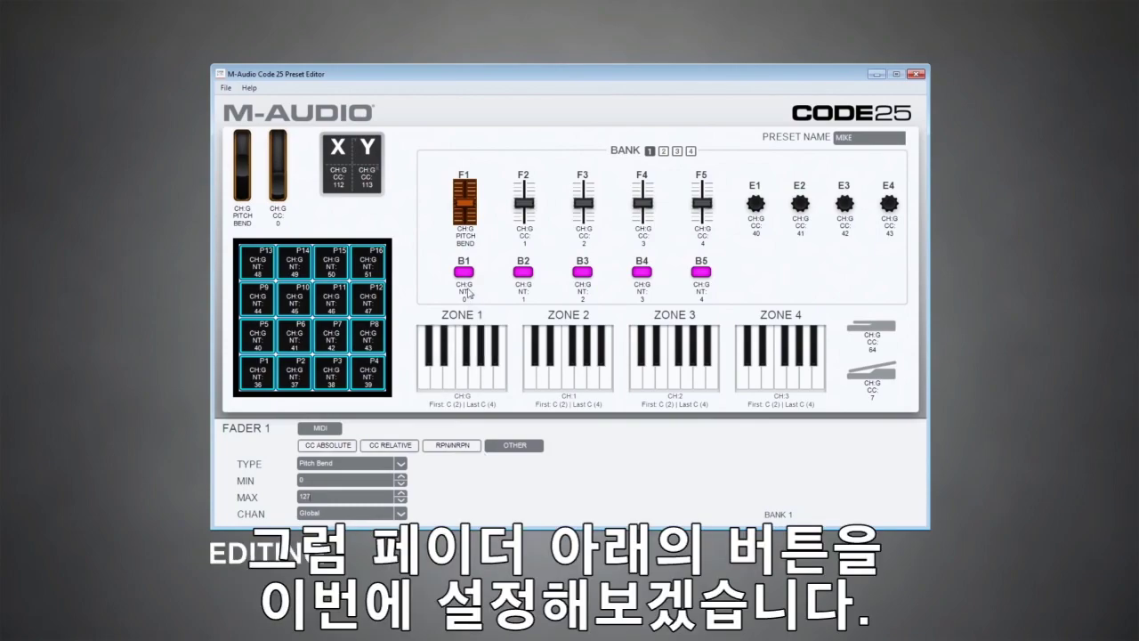
Assign button B1 an HID shortcut using key S with the modifier Ctrl (Windows).
click(464, 273)
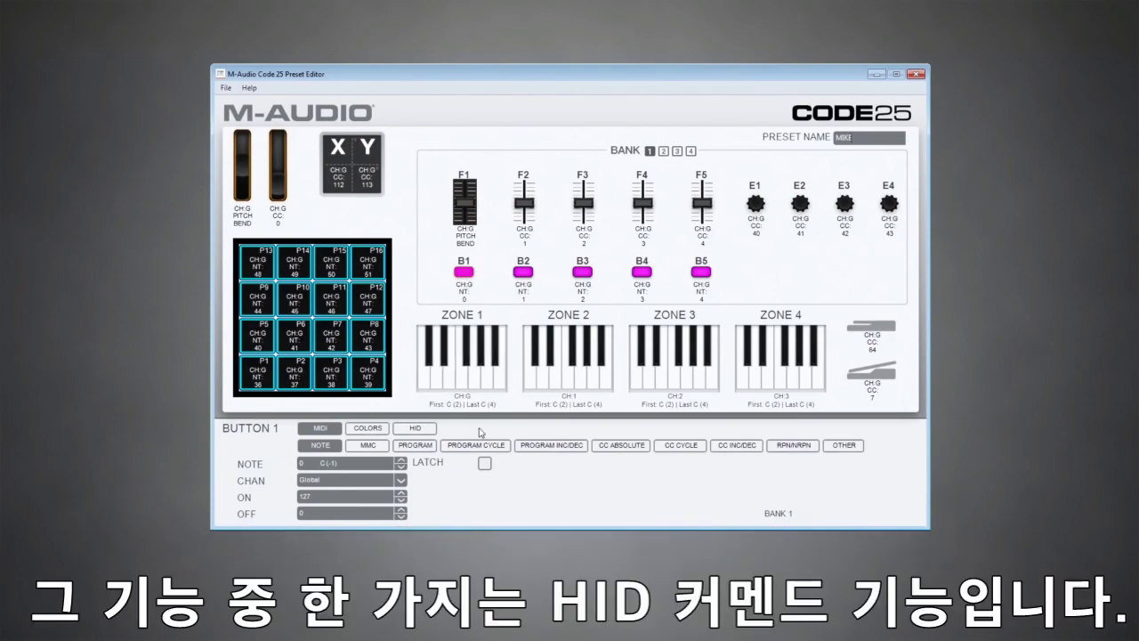
click(424, 433)
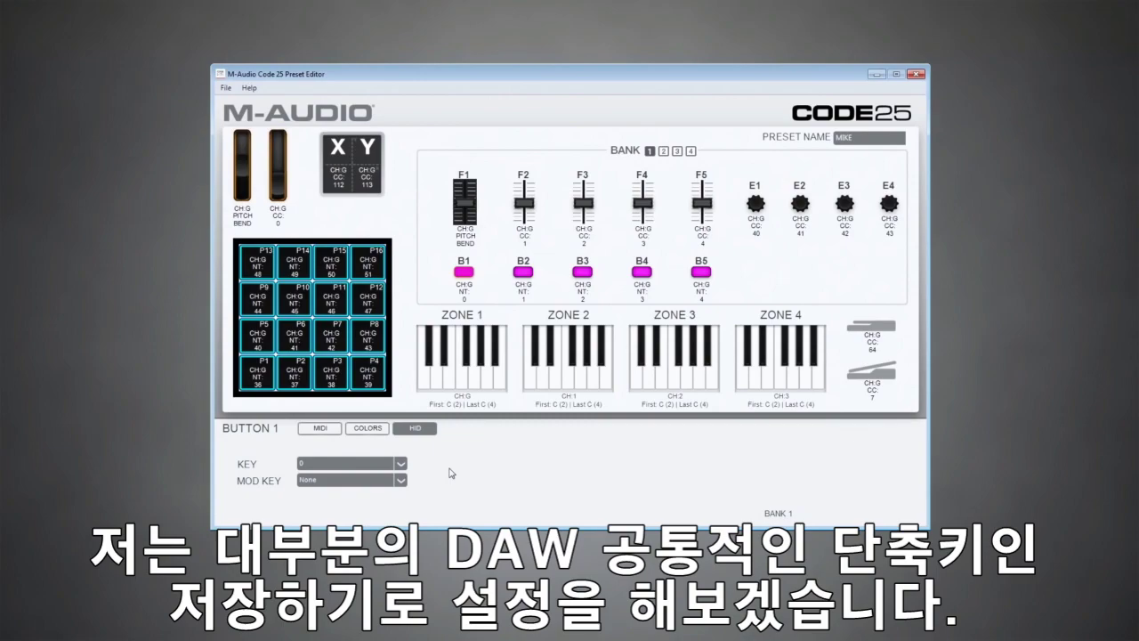
click(400, 463)
click(361, 450)
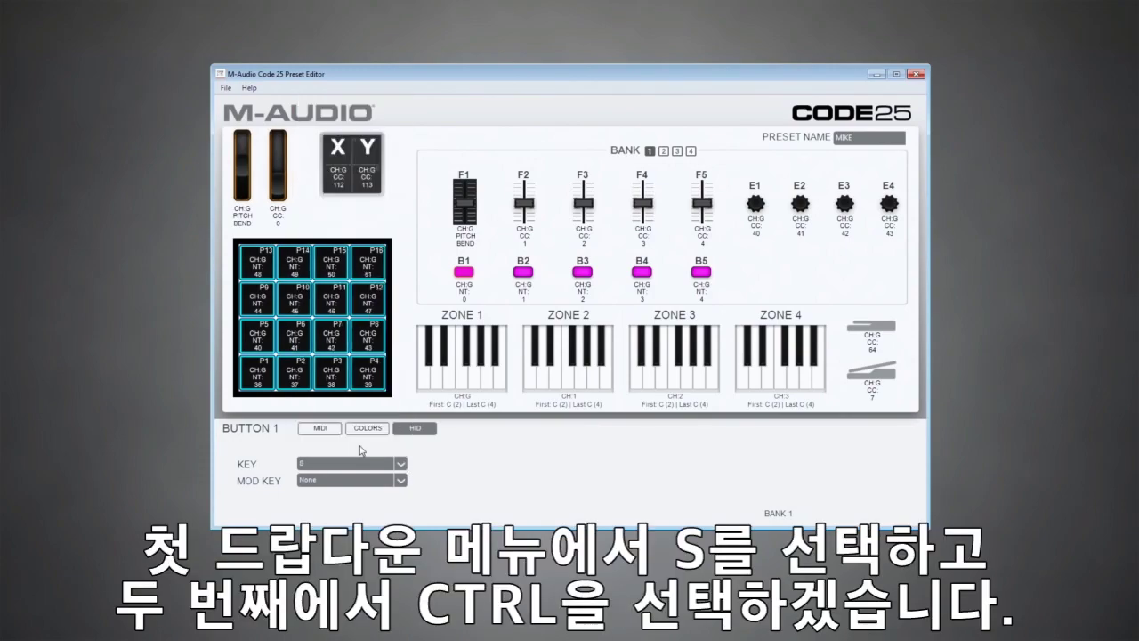
click(400, 480)
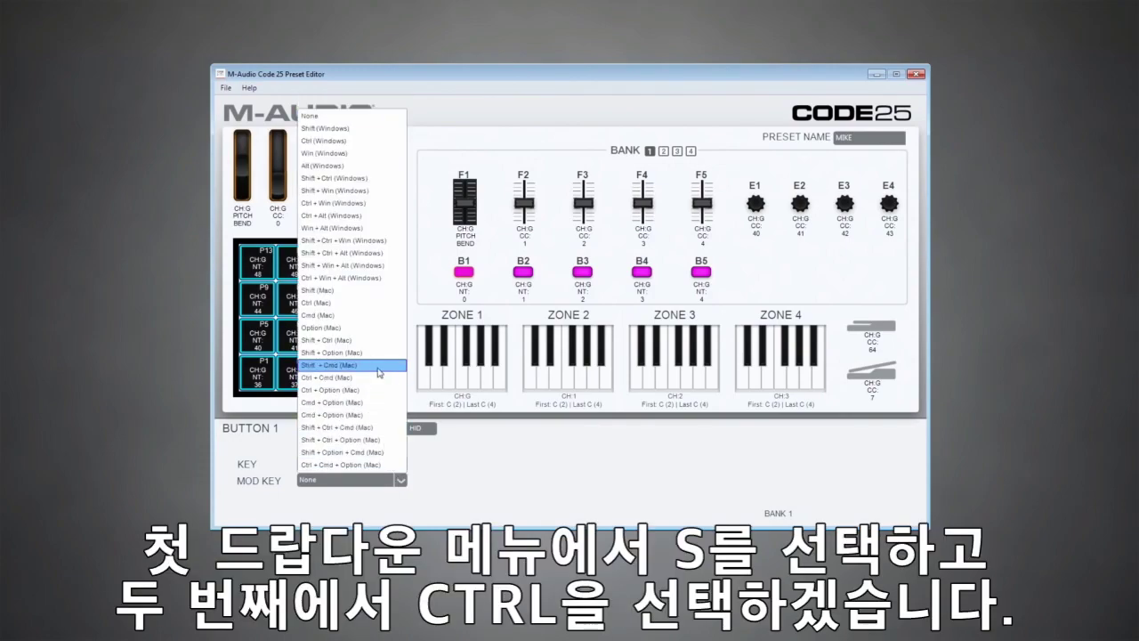
click(354, 148)
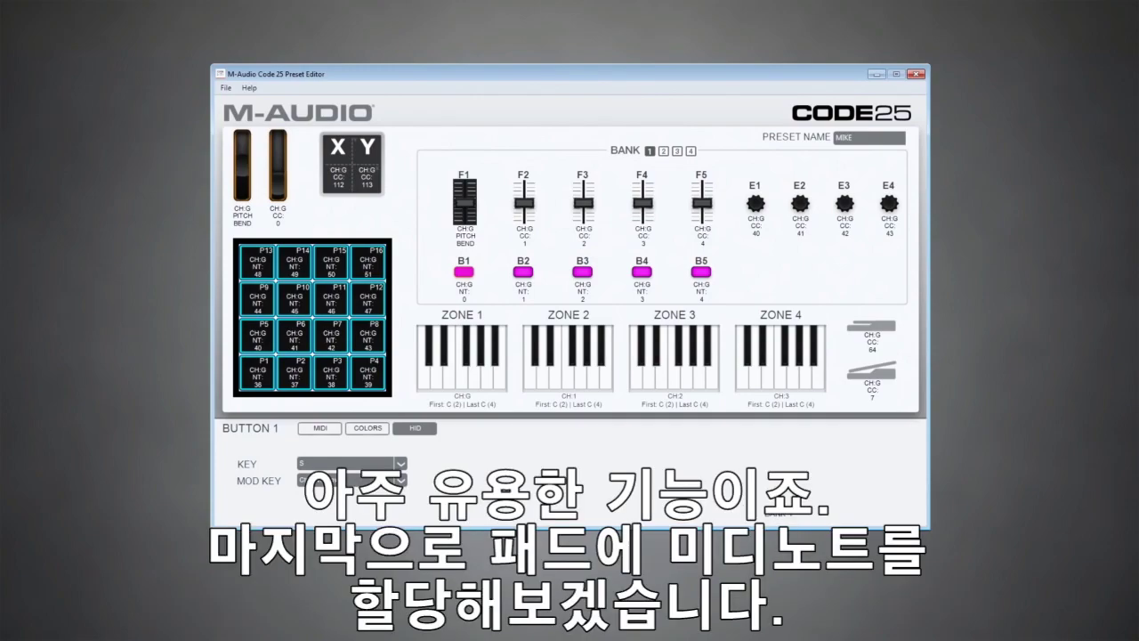
Lower the MIDI note of pad P1 to 24, C (1).
click(270, 384)
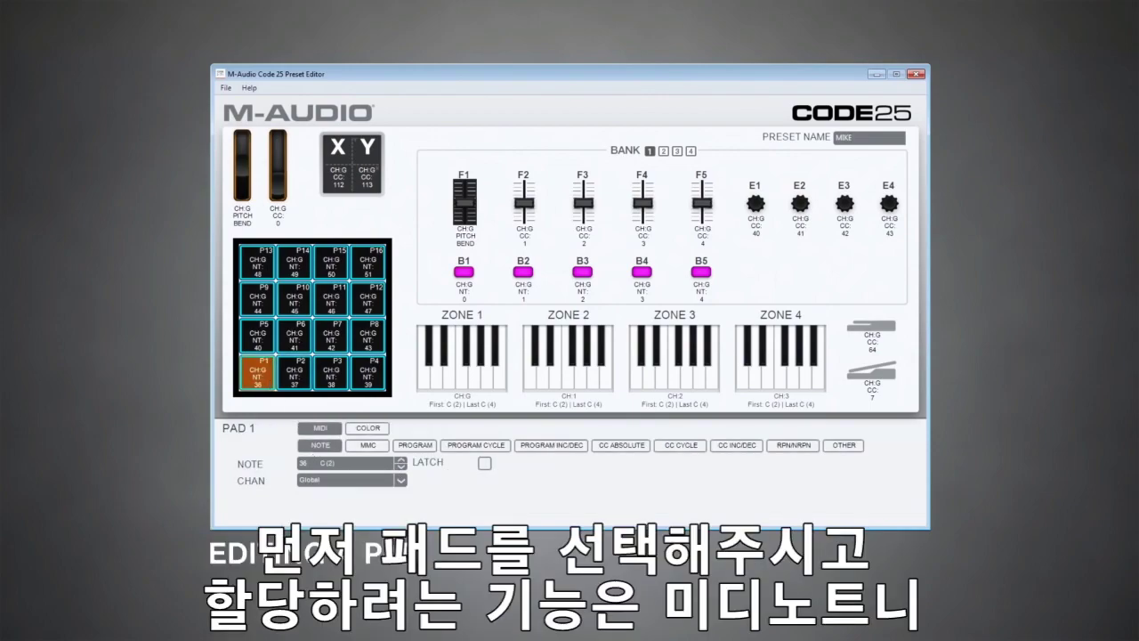
click(402, 466)
click(401, 466)
click(402, 466)
click(402, 466)
click(402, 468)
click(402, 468)
click(403, 468)
click(403, 468)
click(402, 468)
click(402, 469)
click(402, 468)
click(402, 468)
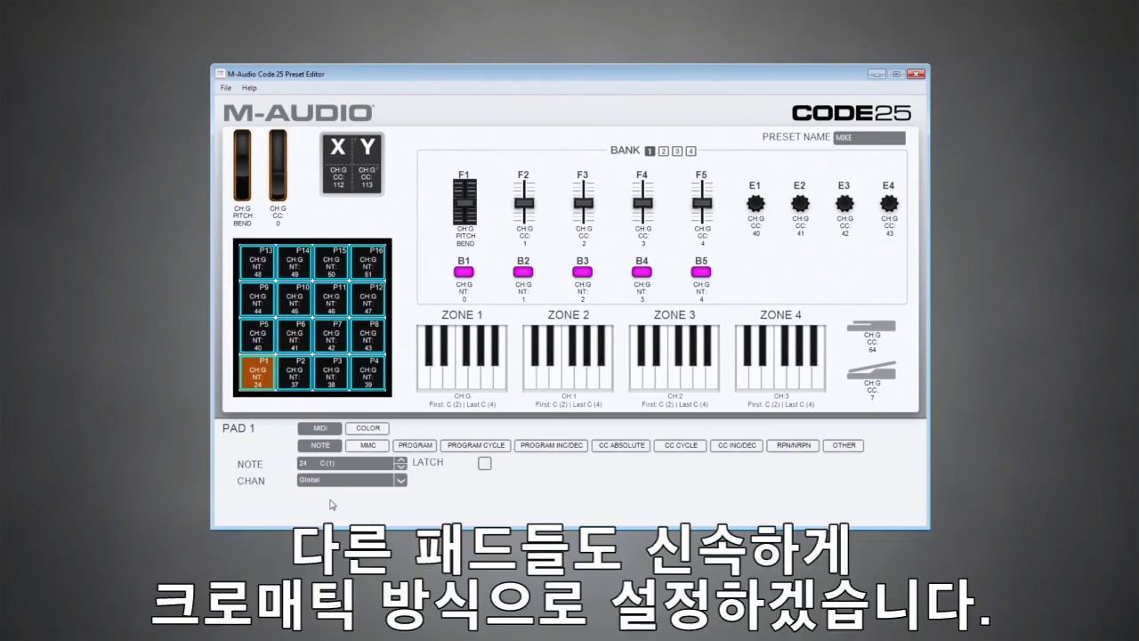
Set the MIDI notes of pads P2 through P16 chromatically from 25 to 39.
click(293, 372)
click(330, 372)
click(367, 372)
click(257, 336)
click(294, 335)
click(330, 336)
click(368, 336)
click(257, 299)
click(294, 299)
click(331, 299)
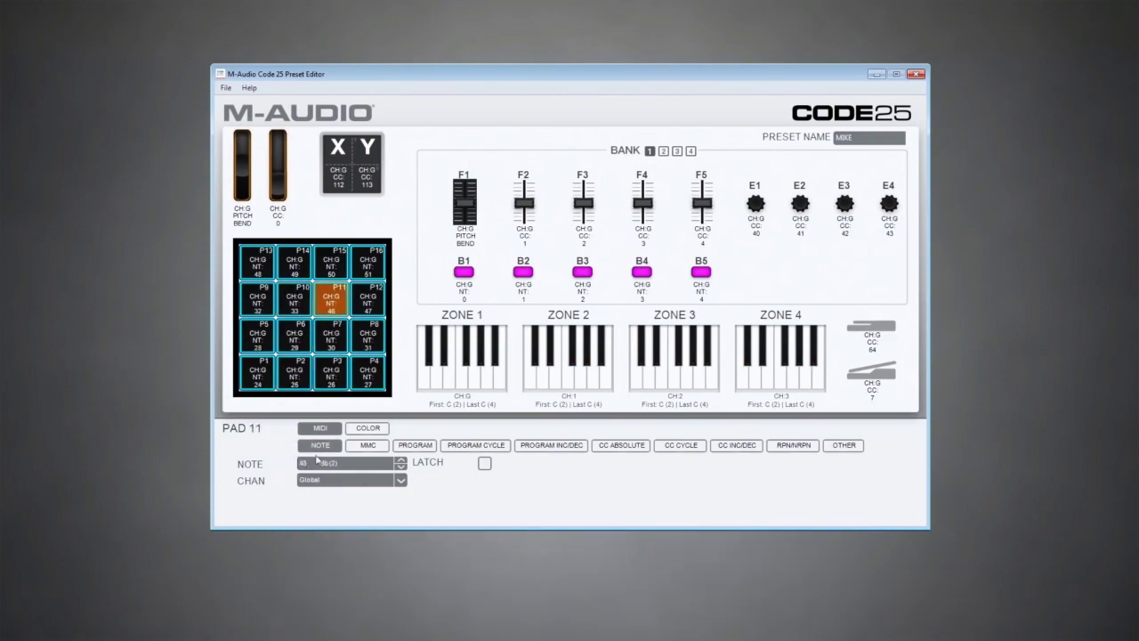
click(368, 299)
click(257, 263)
click(294, 262)
text(37)
click(330, 263)
click(368, 263)
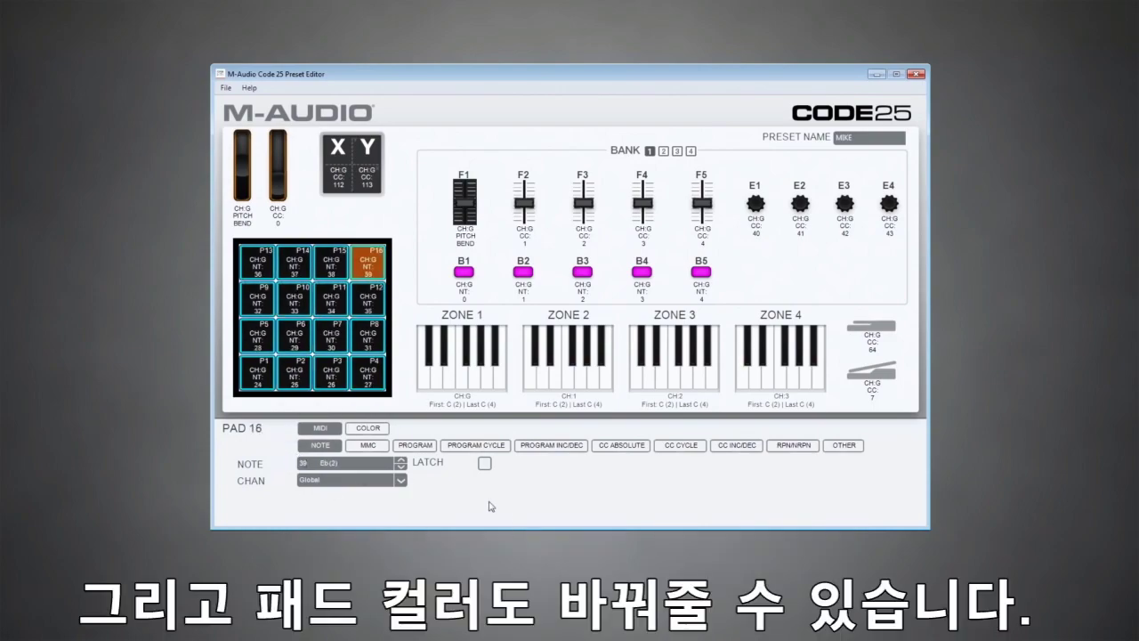
Choose Cyan as Color 1 for pad P1.
click(258, 374)
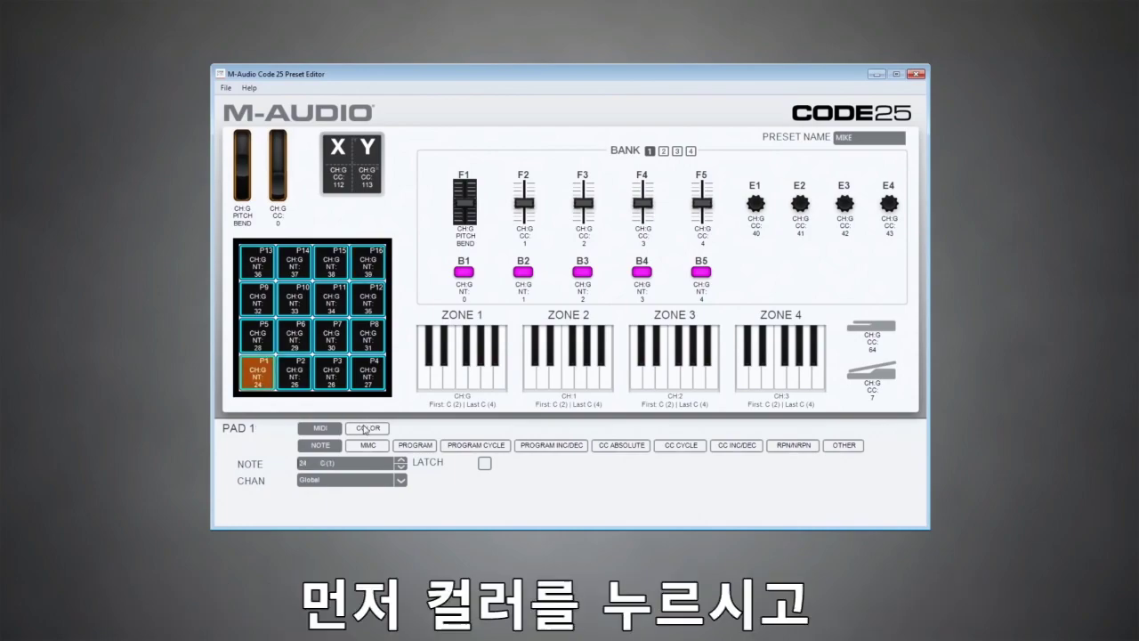
click(369, 429)
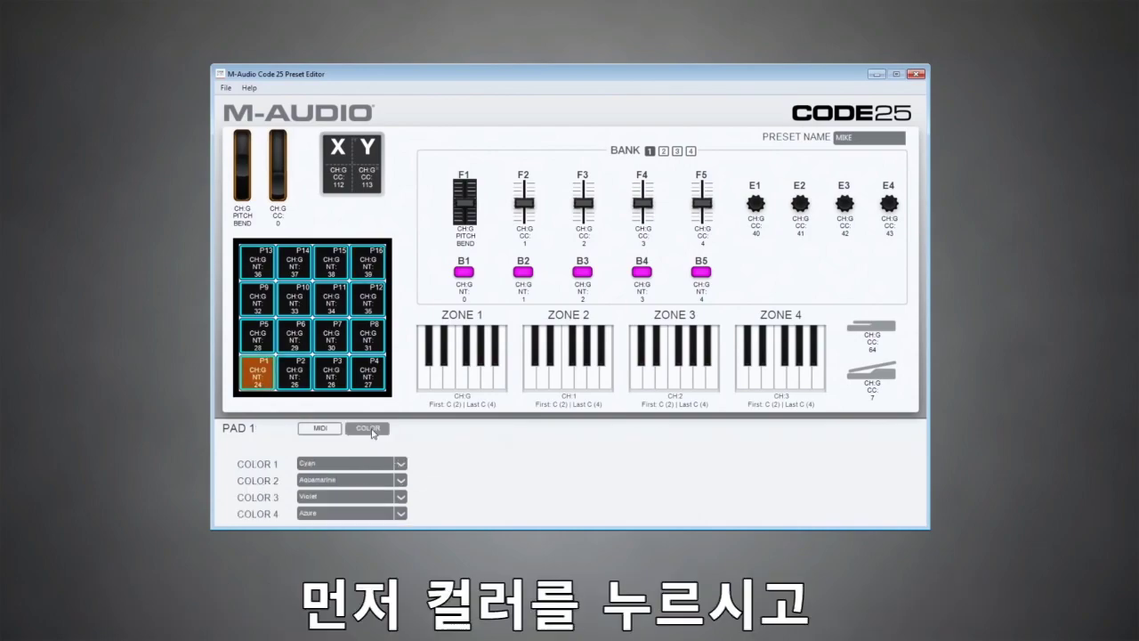
click(337, 465)
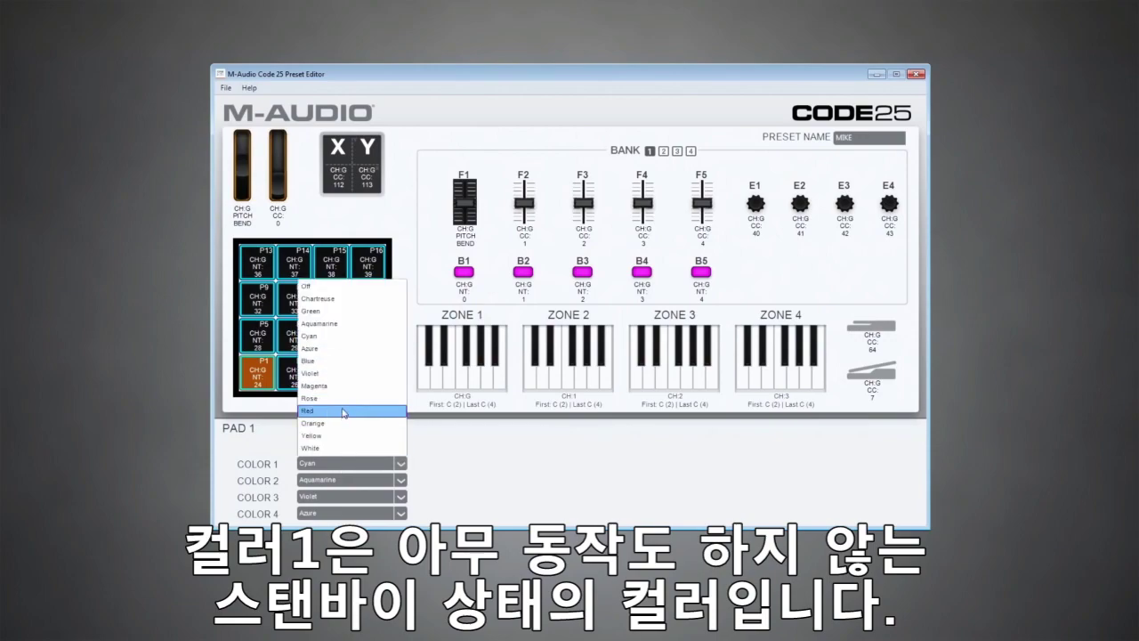
click(344, 339)
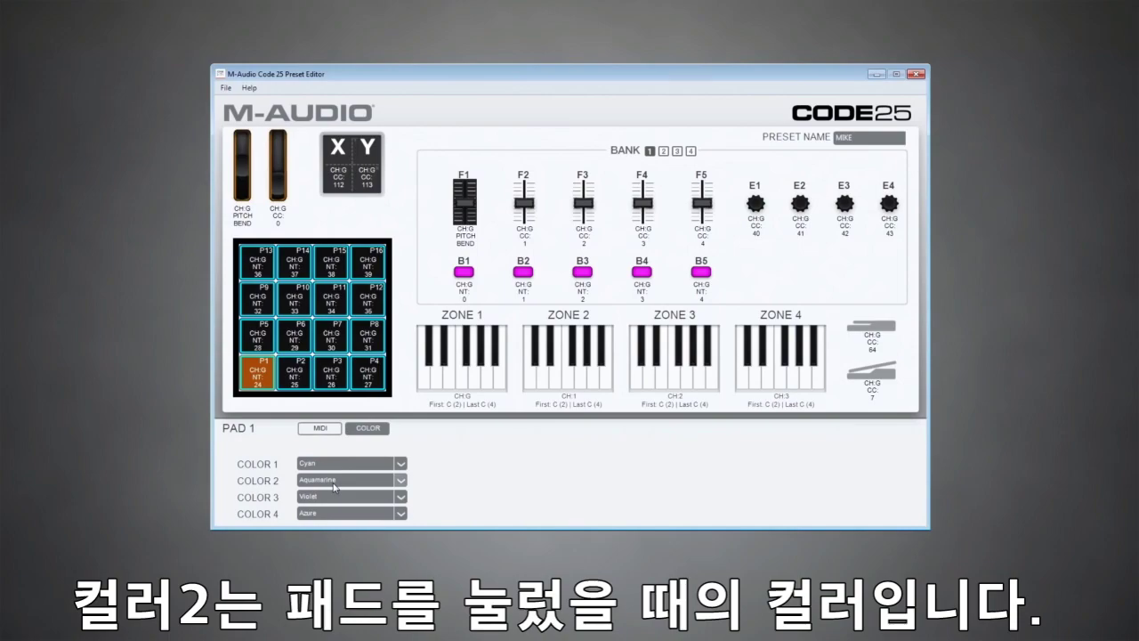
click(329, 431)
click(679, 446)
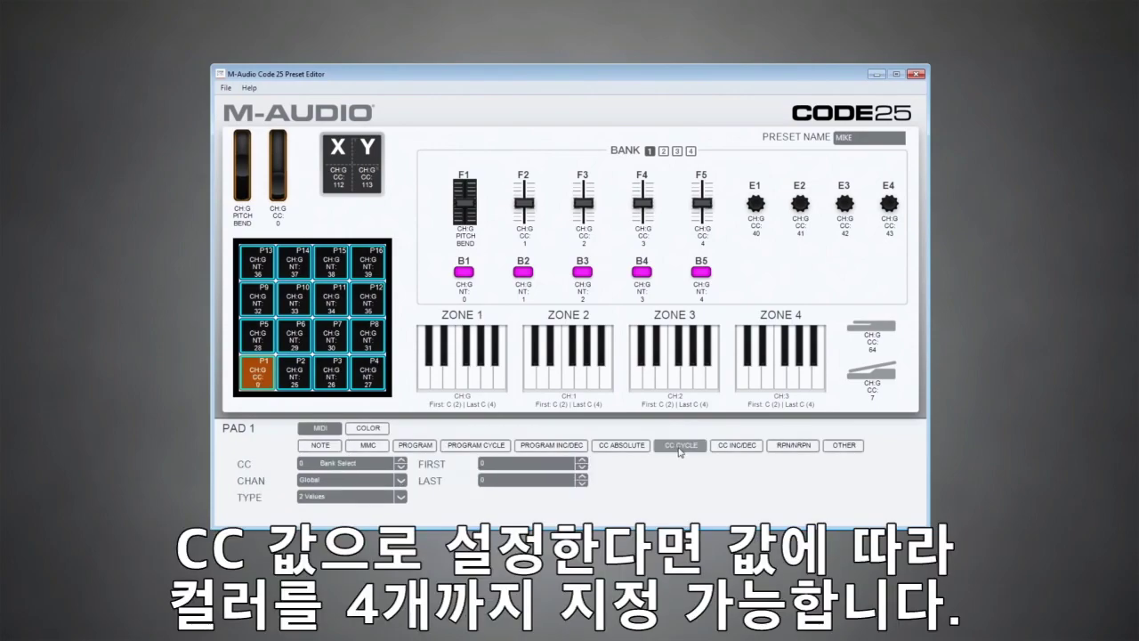
click(381, 431)
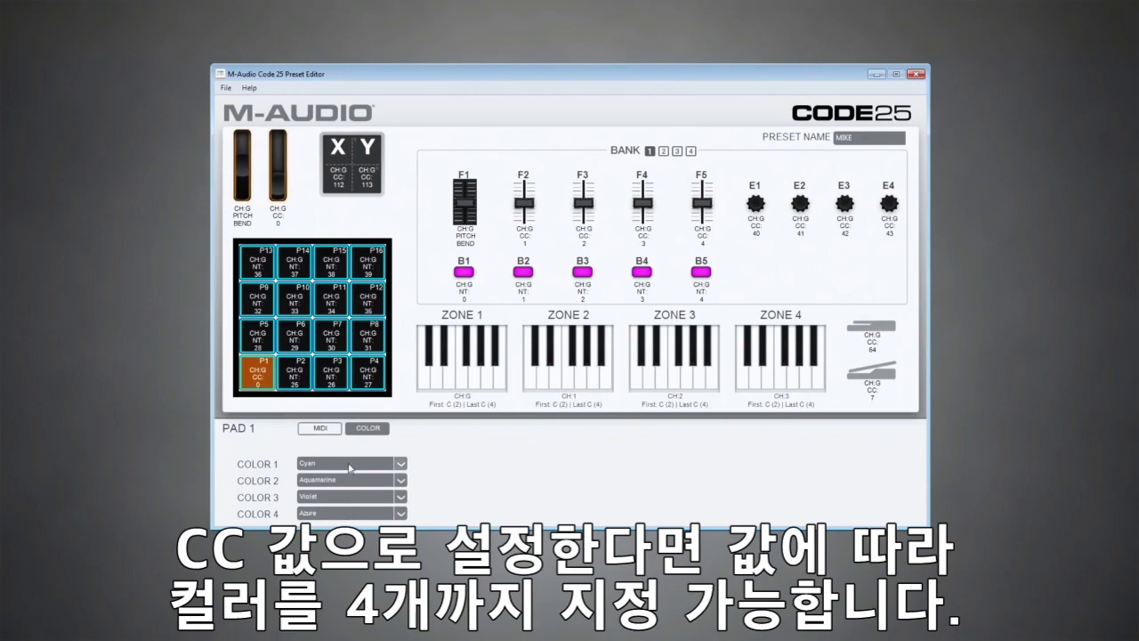
click(335, 434)
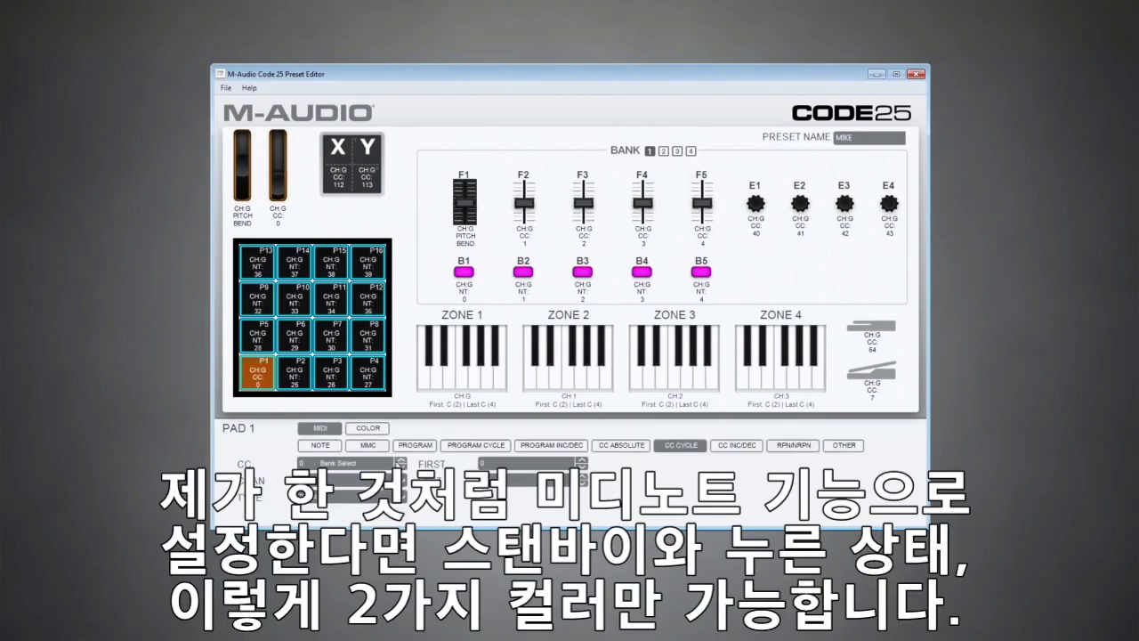
click(326, 446)
Set Color 3 and Color 4 of pad P1 to Off.
click(375, 431)
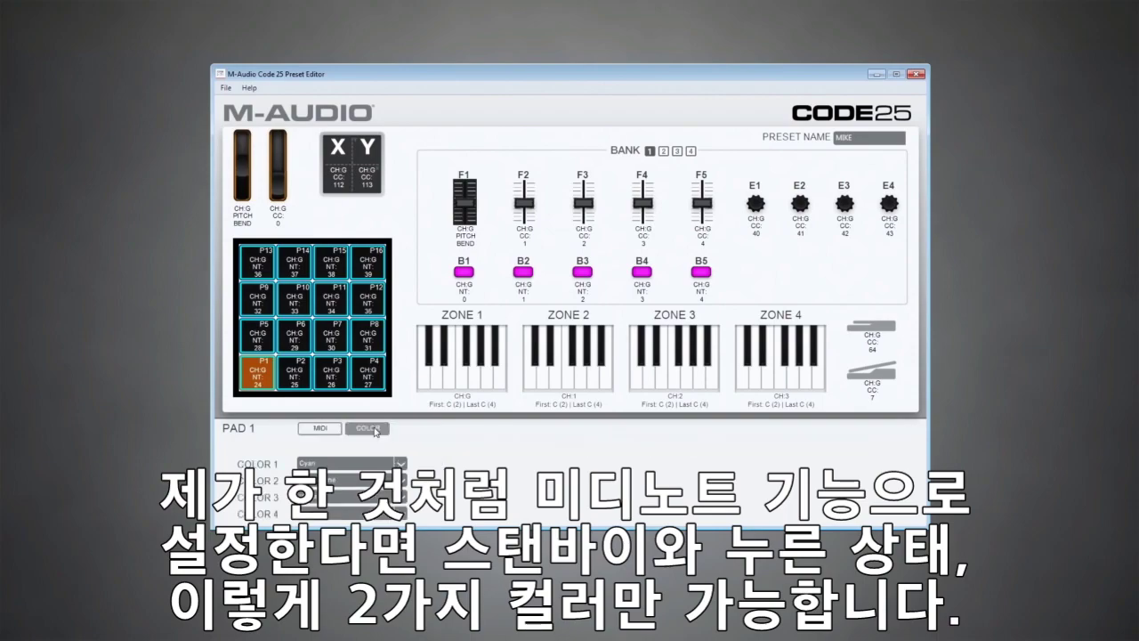
click(401, 498)
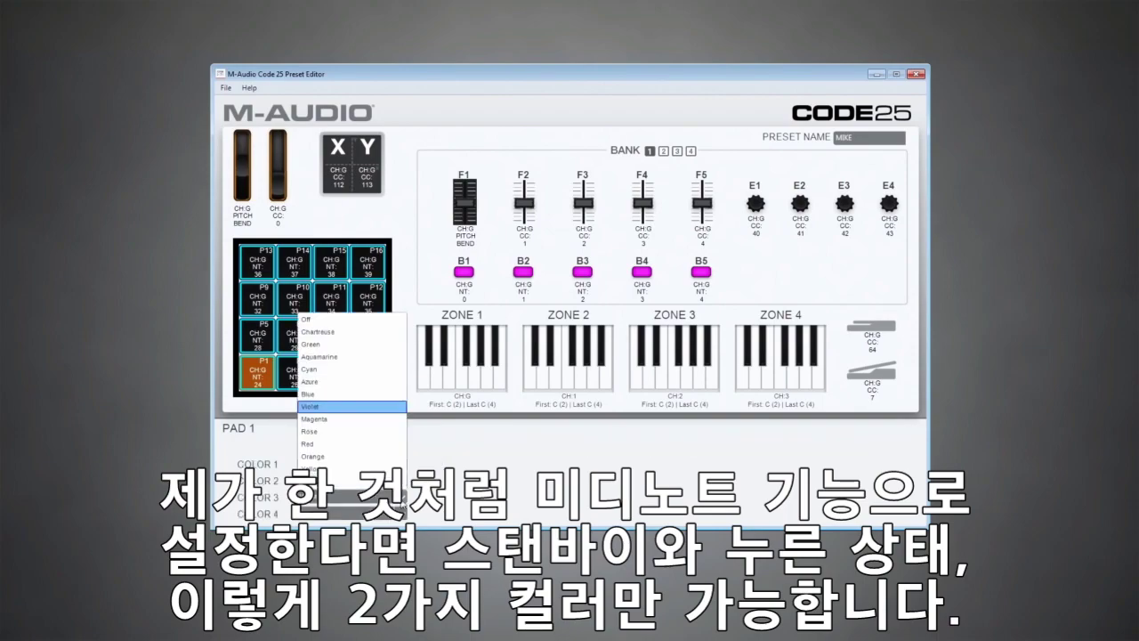
click(372, 323)
click(397, 515)
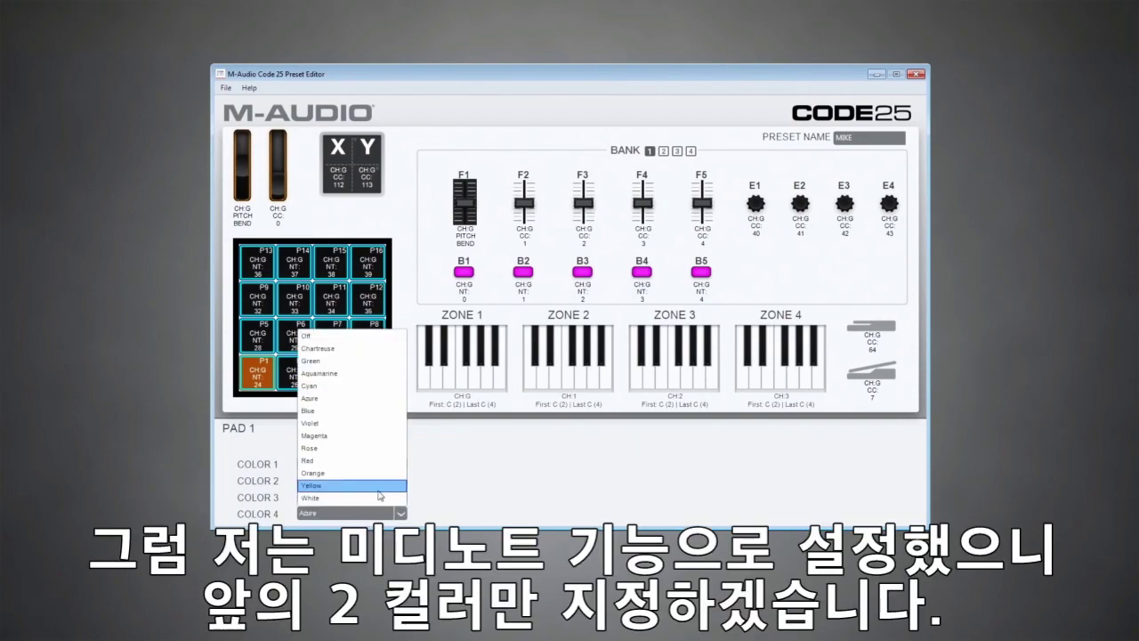
click(385, 343)
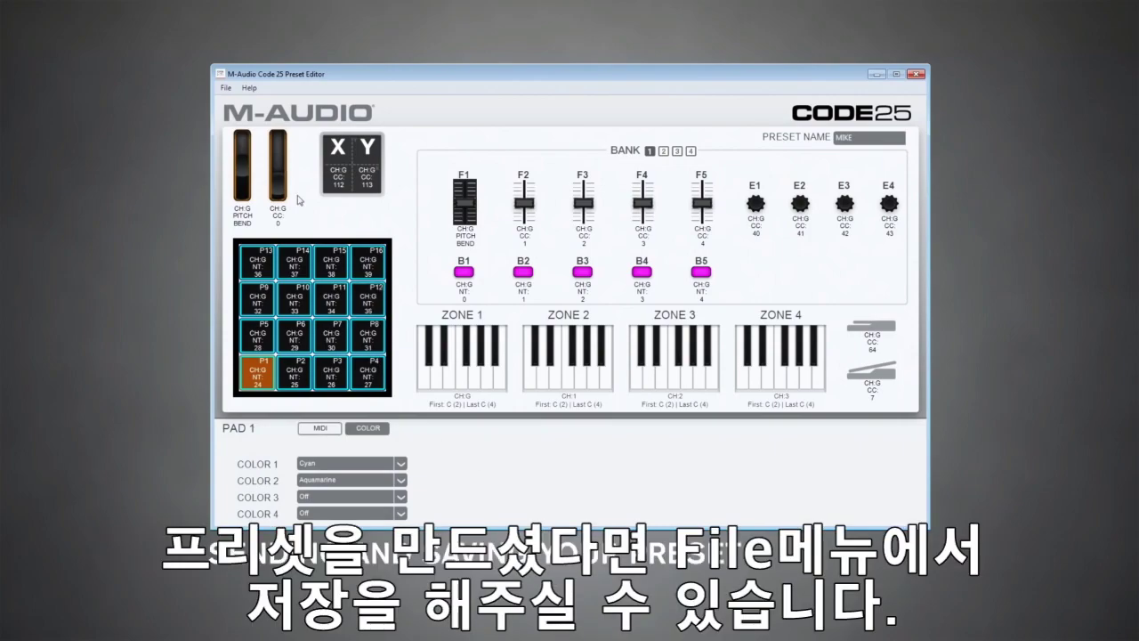
Send the finished preset to the device's Preset 1 slot and close the send dialog.
click(226, 88)
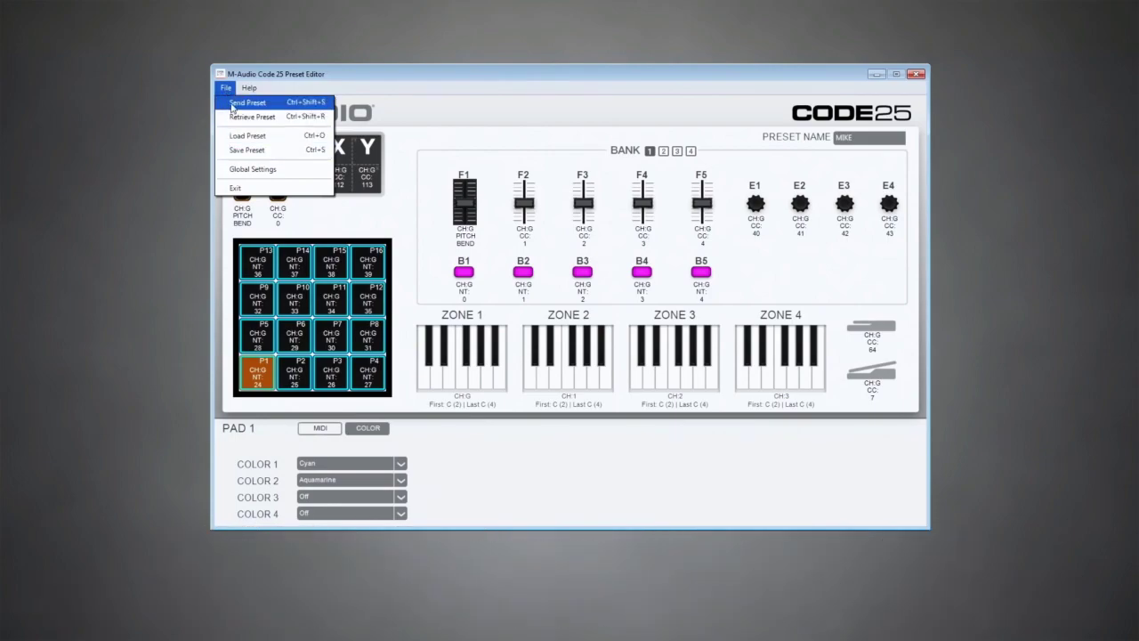
click(233, 103)
drag(714, 306, 597, 184)
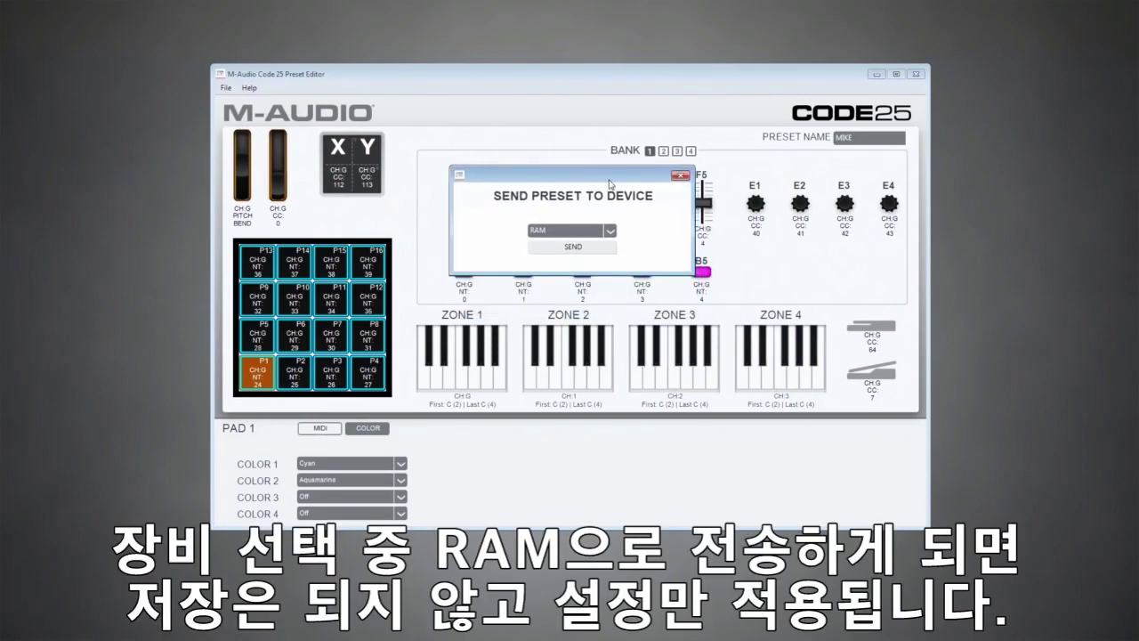
click(610, 231)
click(612, 217)
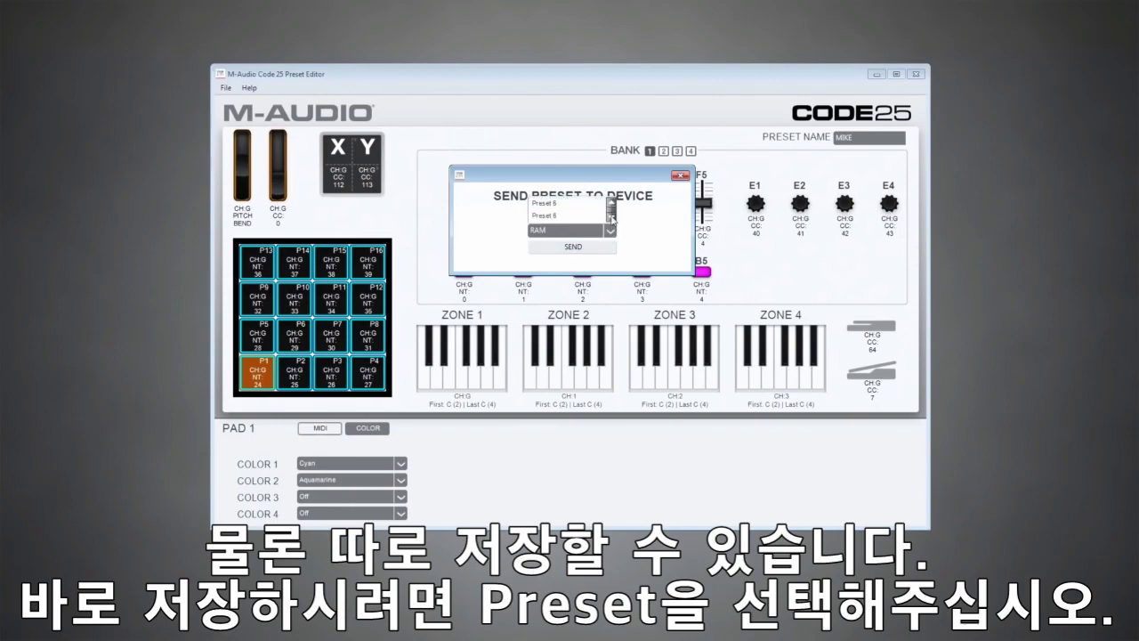
scroll(614, 205, up, 3)
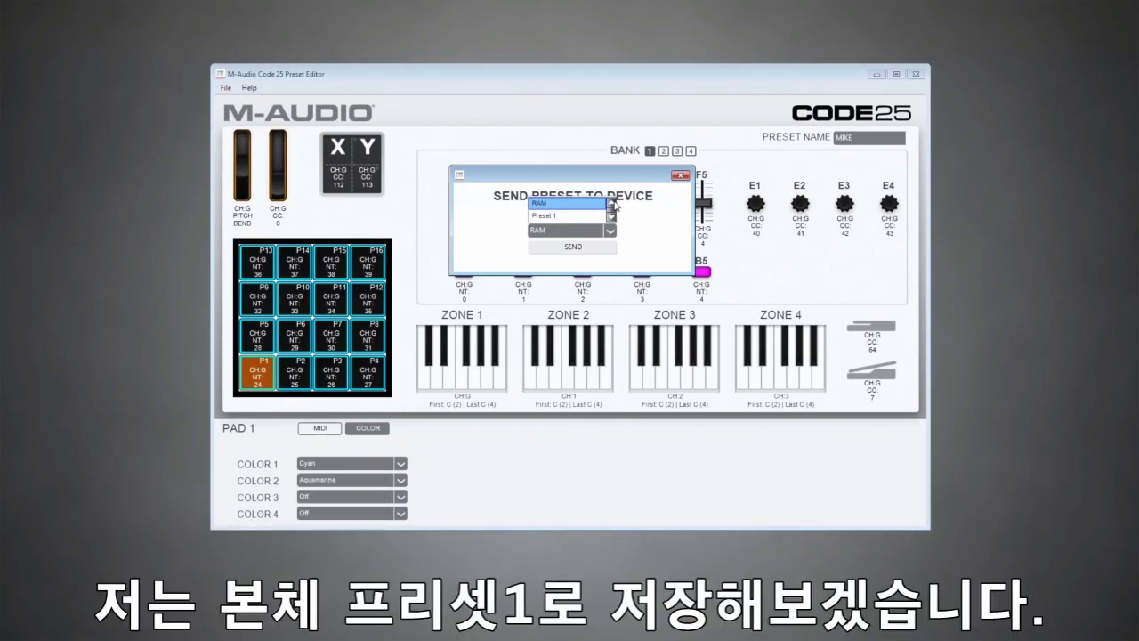
click(578, 215)
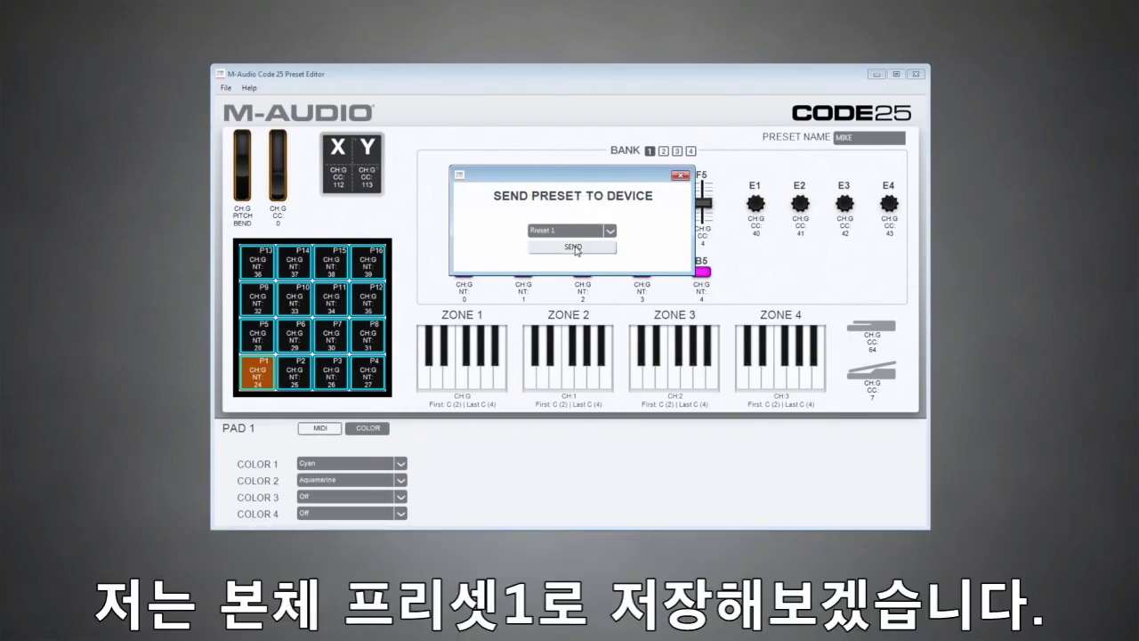
click(575, 249)
drag(579, 332, 574, 184)
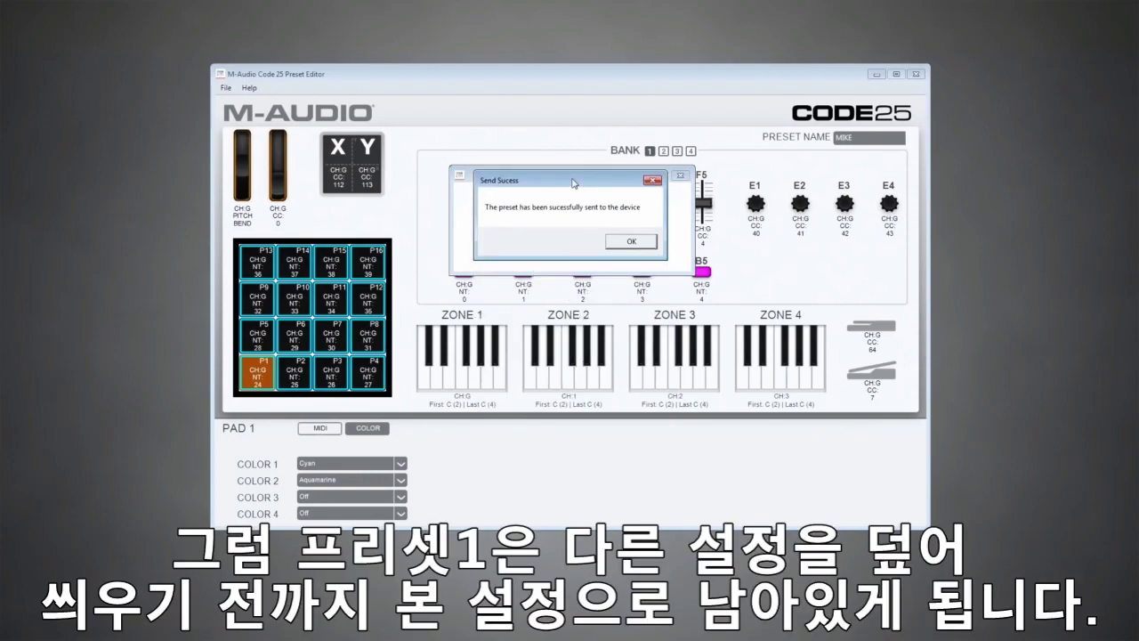
click(625, 244)
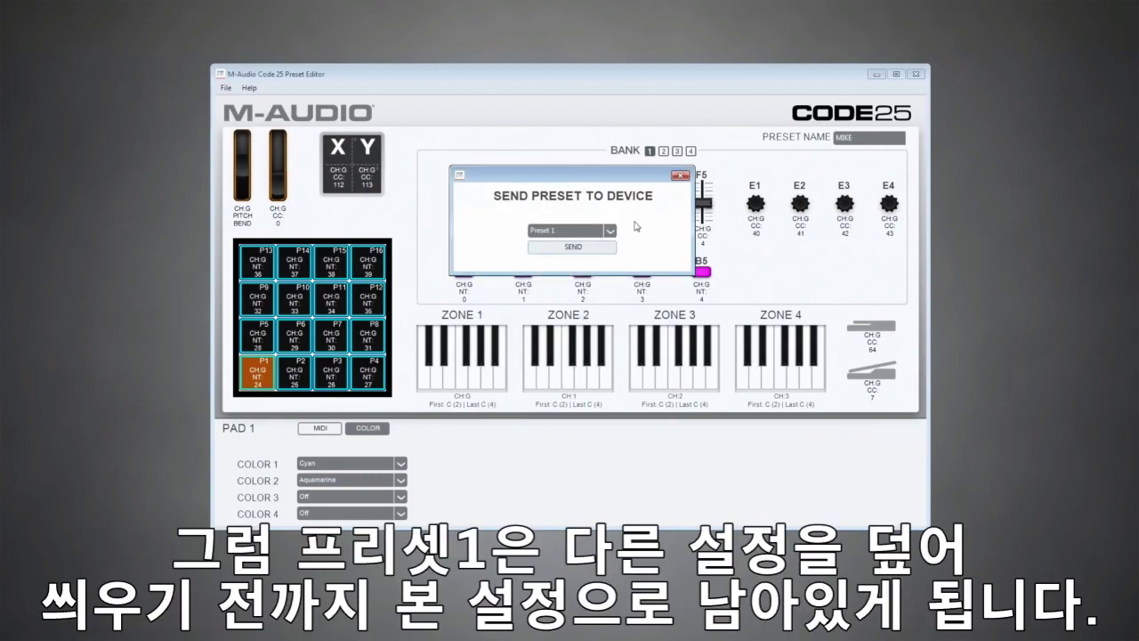
click(681, 178)
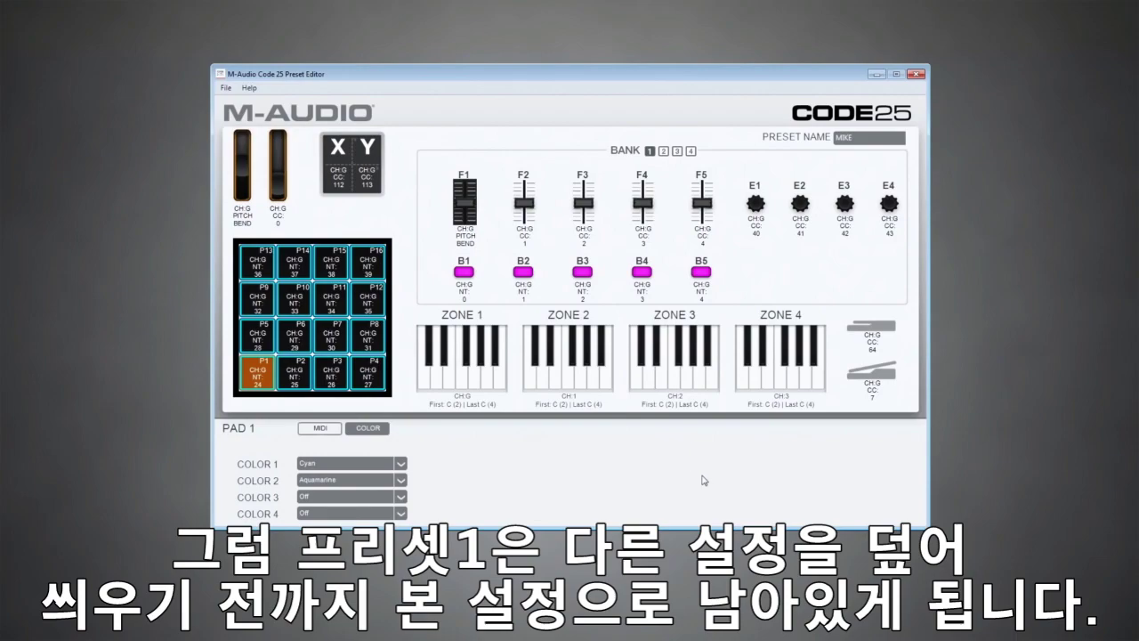